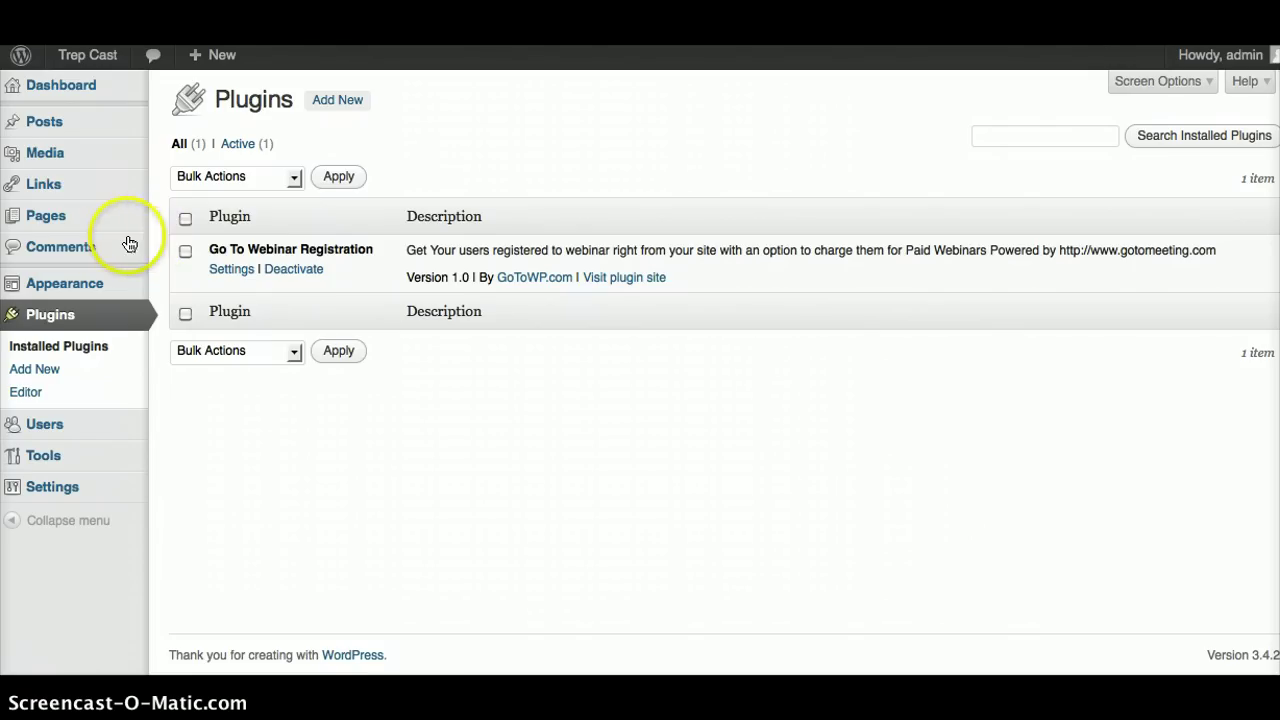
Open the GoToWP Plugin Overview page in the editor and inspect its register_webinar shortcode's webinar ID and PaidWebinar item name
left_click(68, 228)
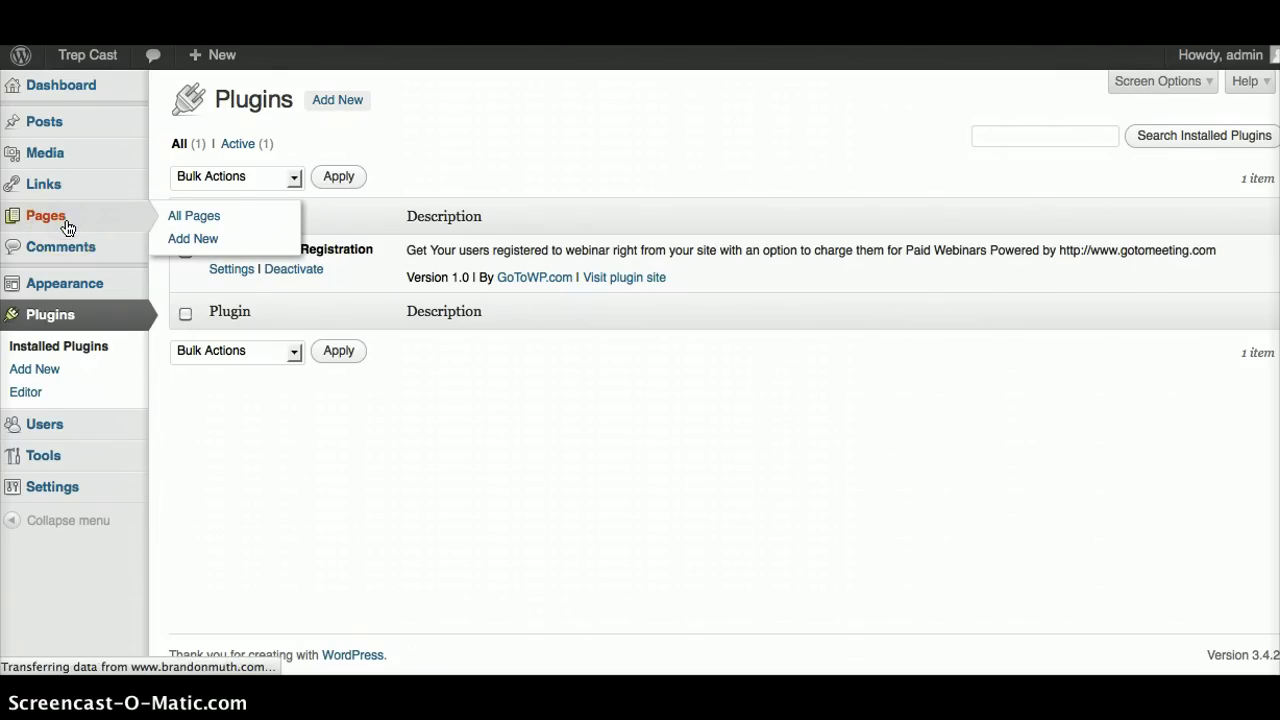
mouse_move(206, 251)
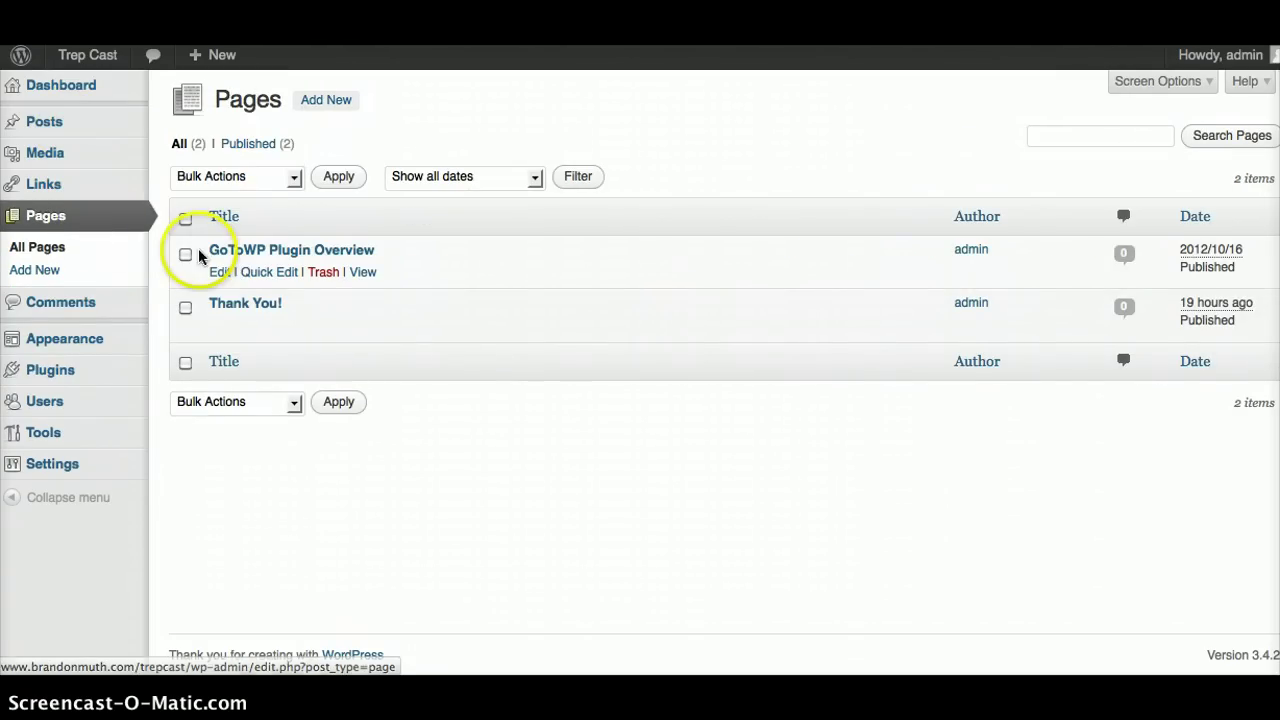
left_click(218, 274)
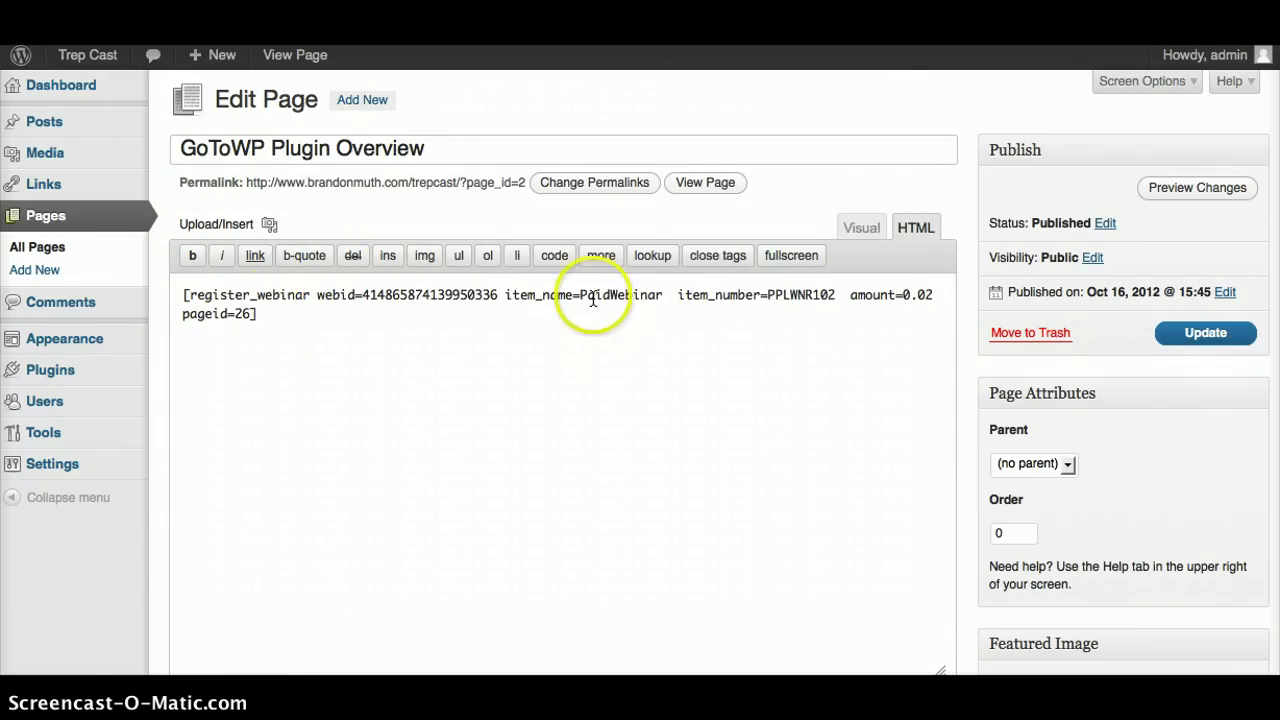
double_click(430, 298)
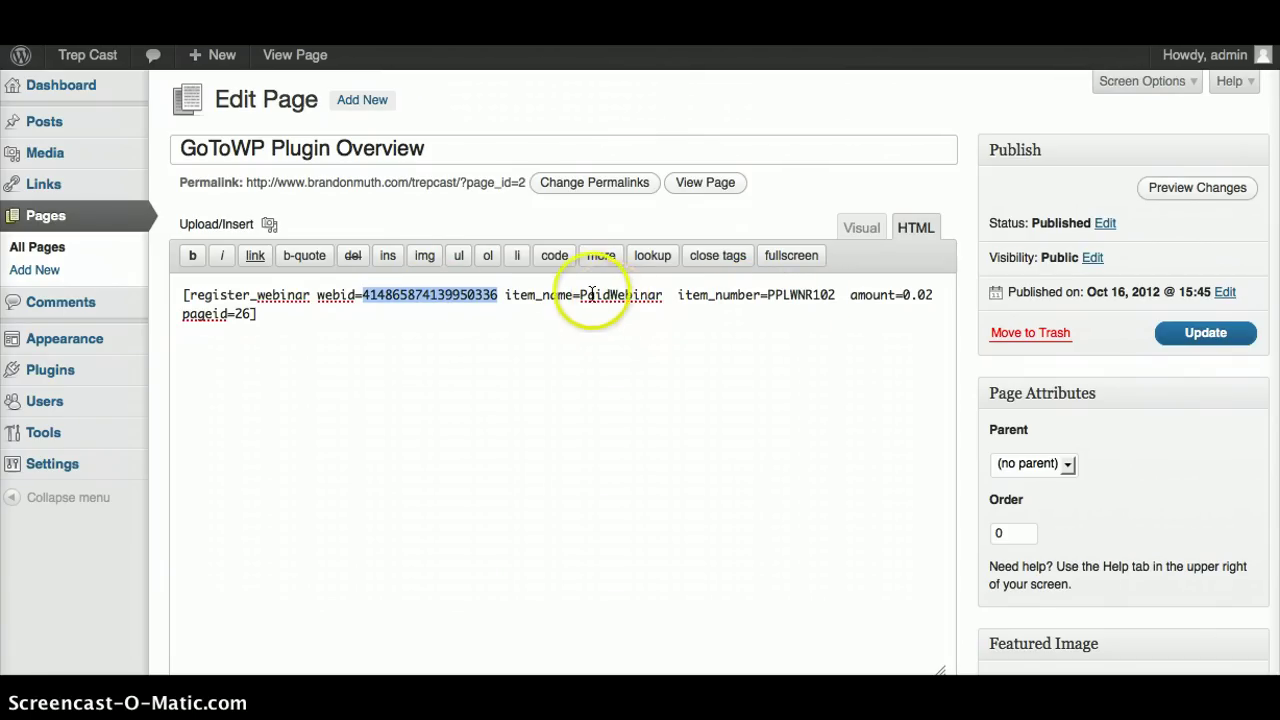
double_click(612, 296)
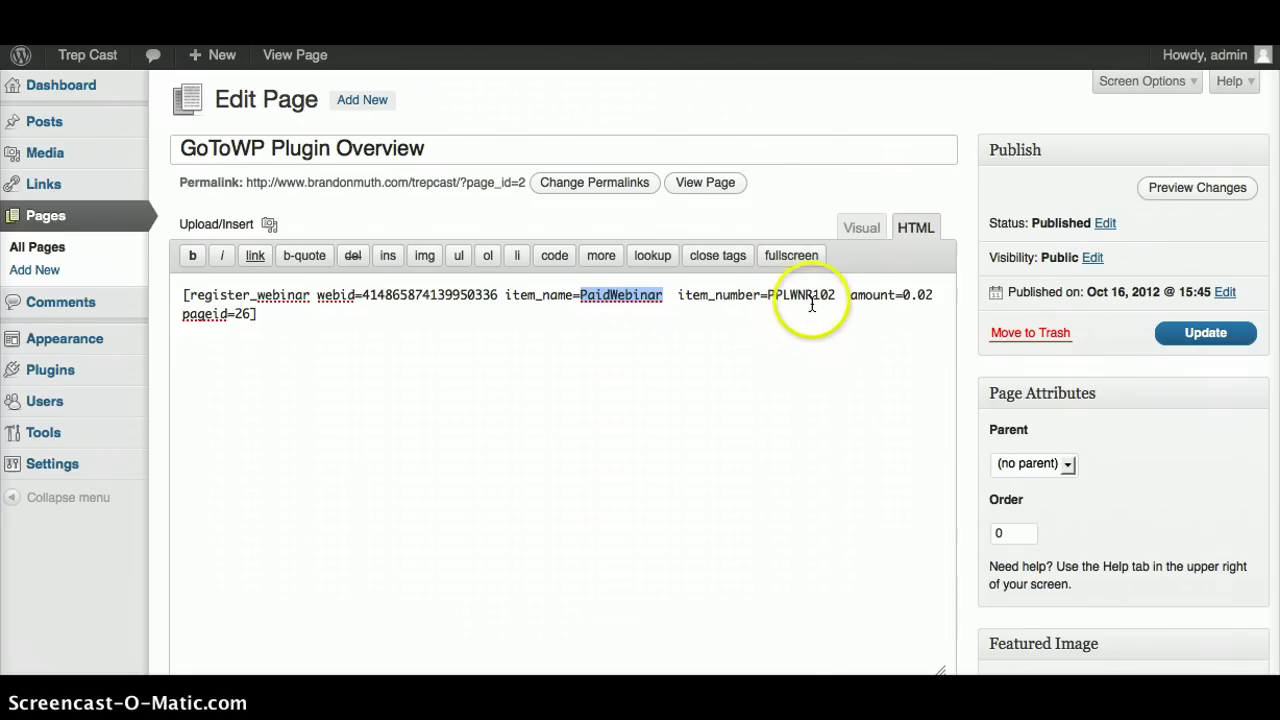
left_click(586, 296)
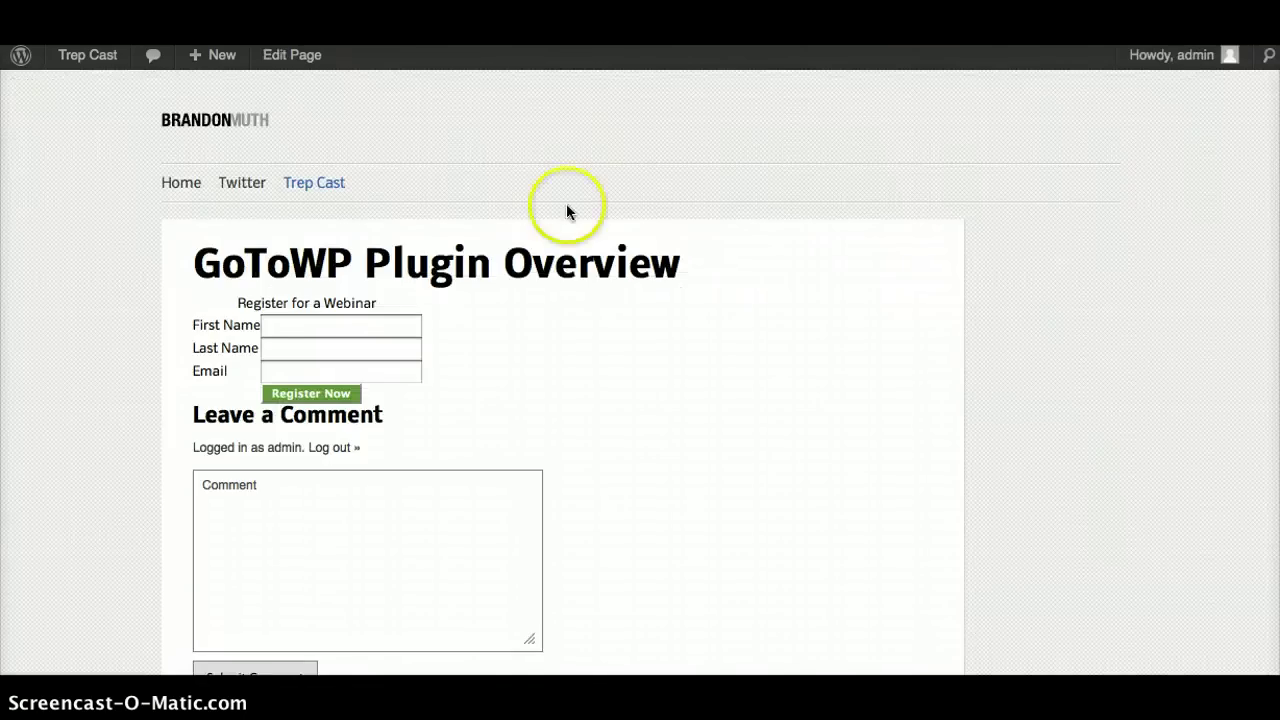
Fill the webinar form with the registrant's first name, last name and saved e-mail, then submit it
left_click(287, 327)
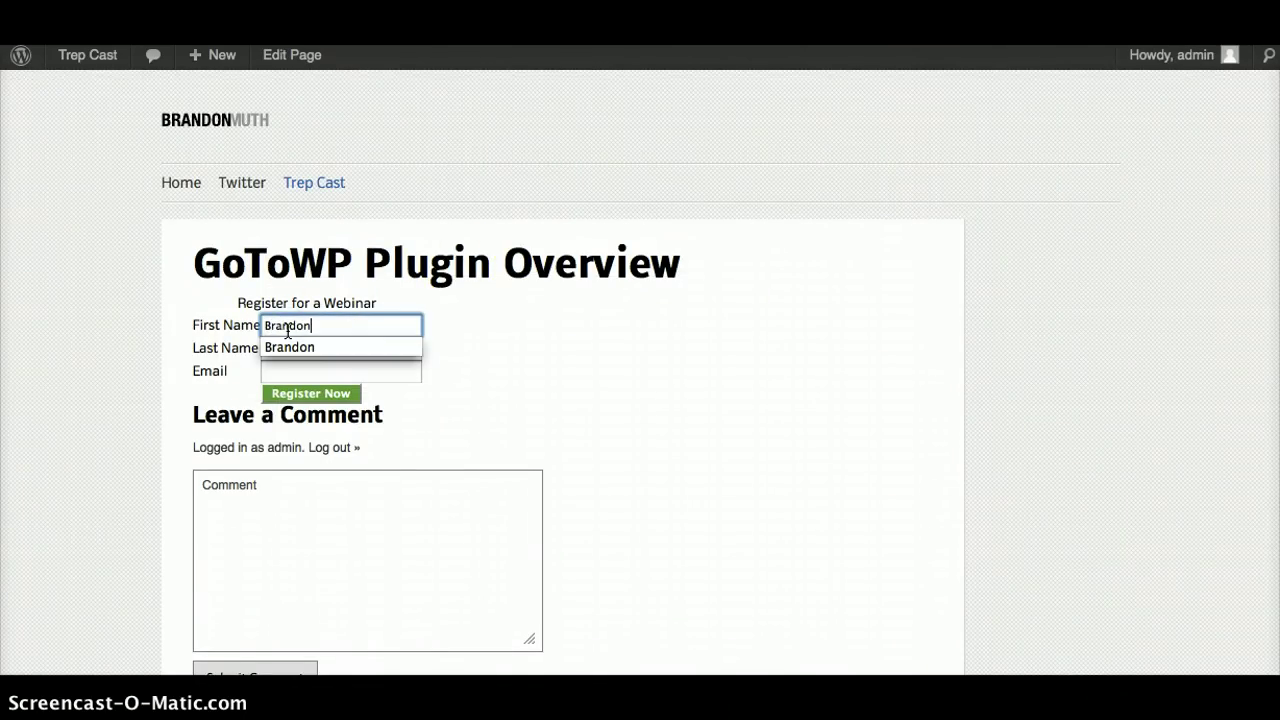
key("Tab")
key("Tab")
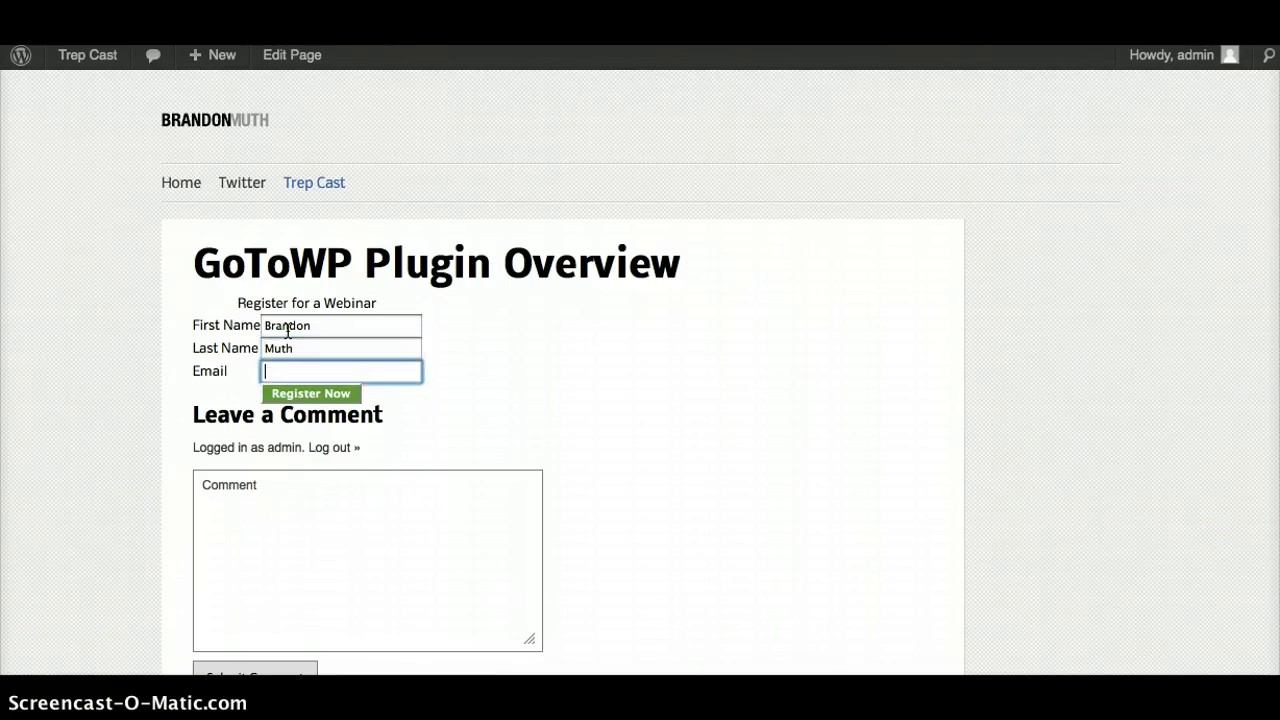
type("brandon")
key("Down")
key("Down")
key("Down")
key("Return")
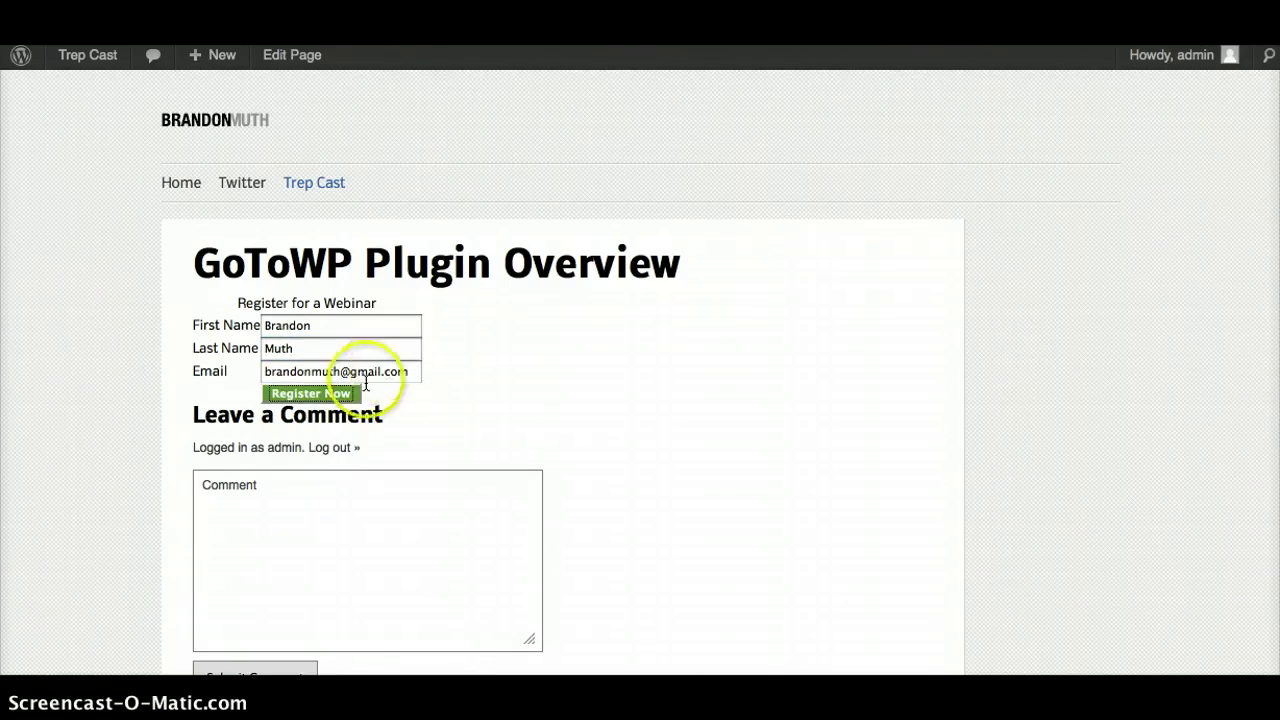
left_click(288, 393)
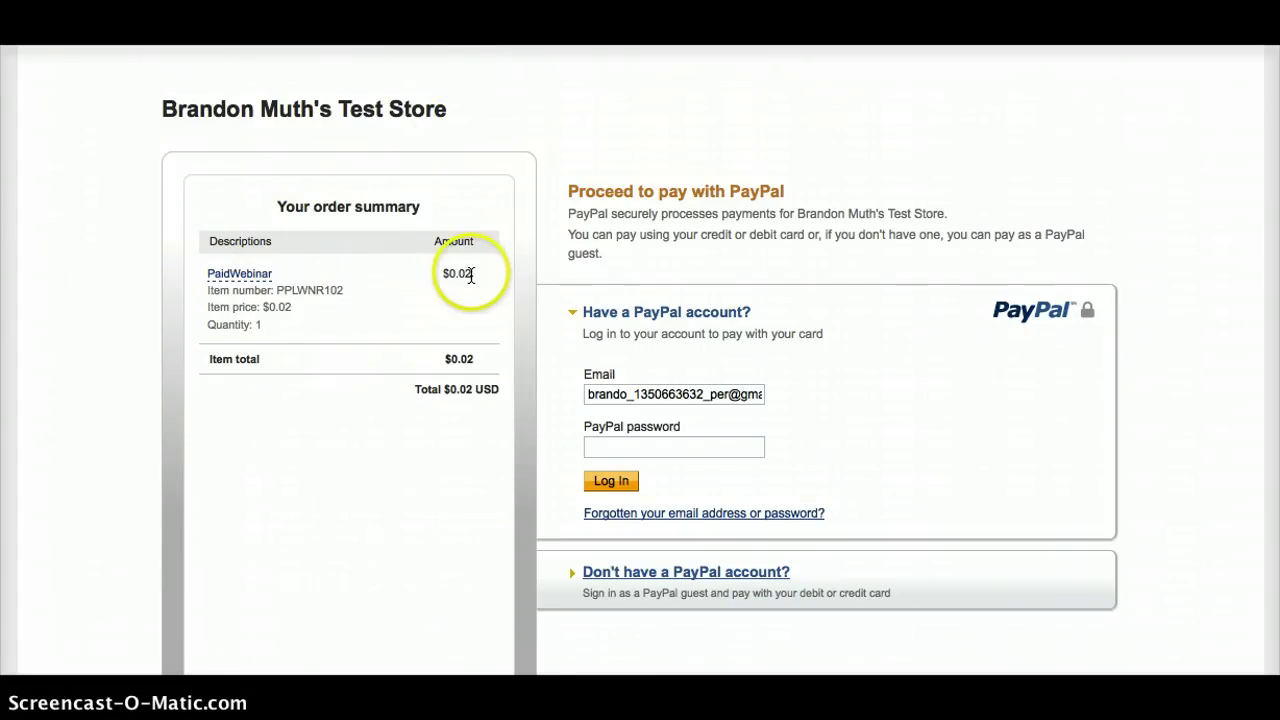
Log in to the PayPal sandbox with the account password, accept the consent terms, and pay $0.02
left_click(627, 446)
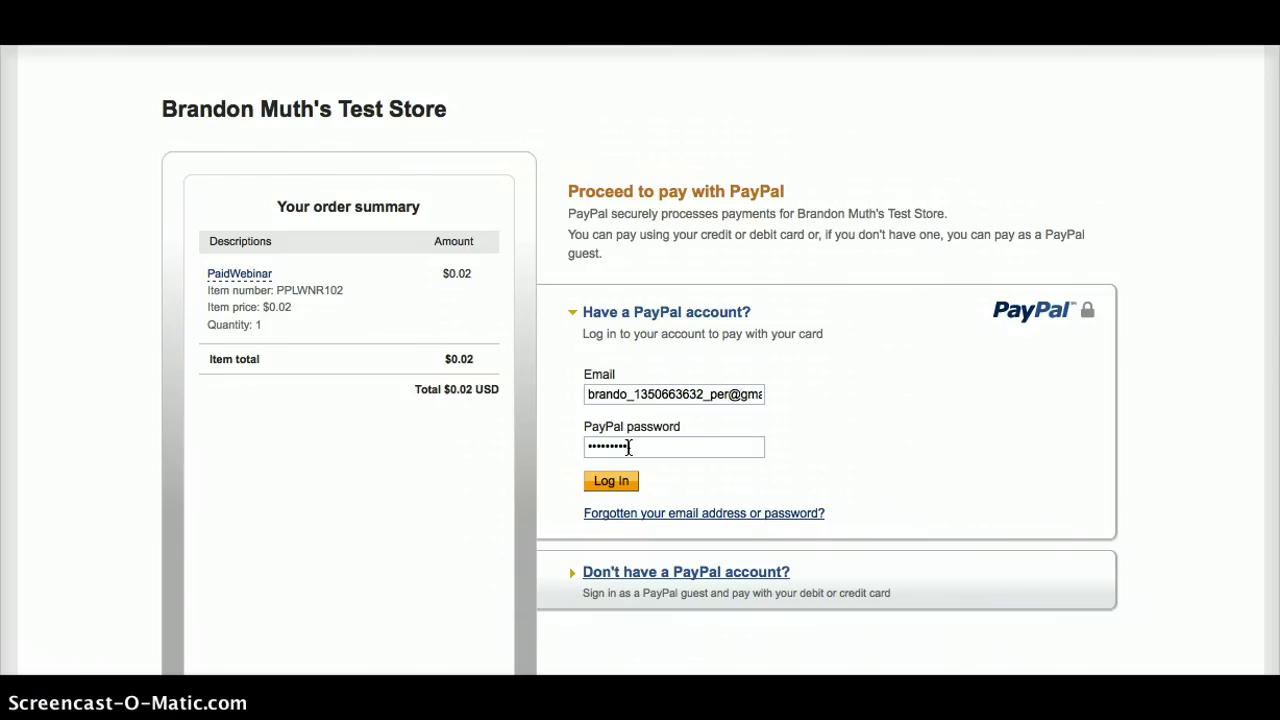
left_click(611, 481)
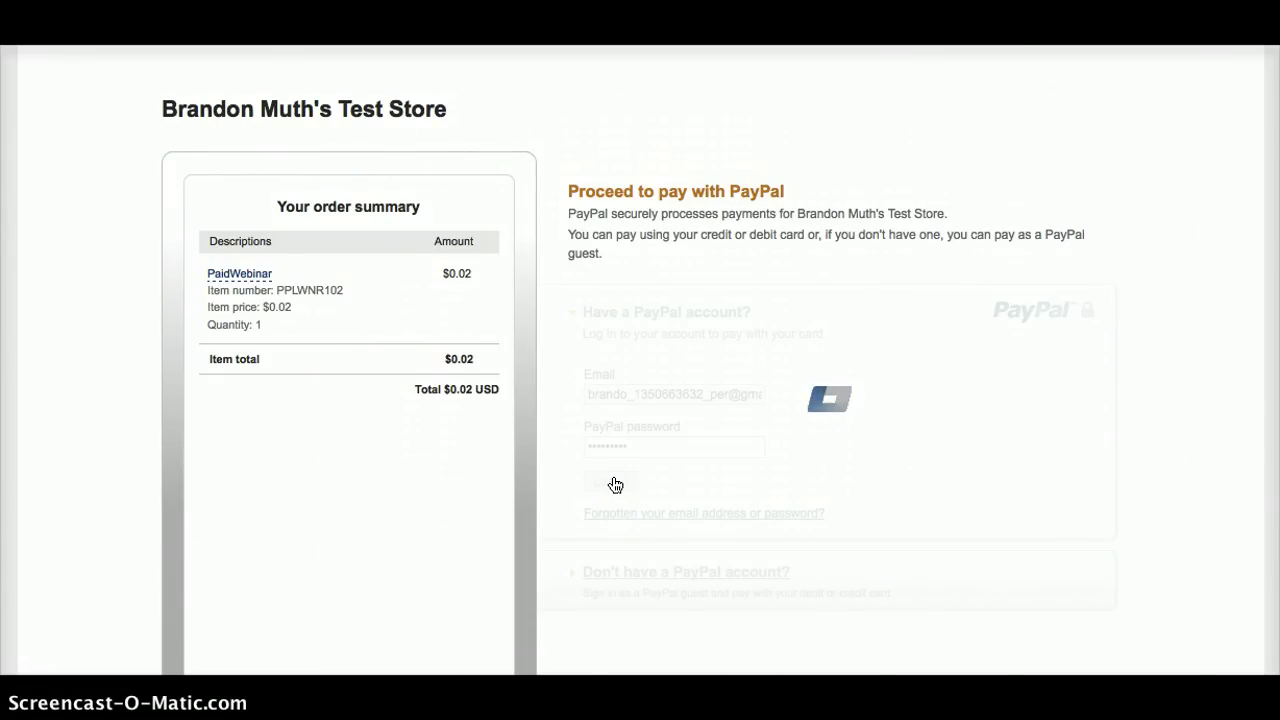
left_click(577, 384)
left_click(620, 467)
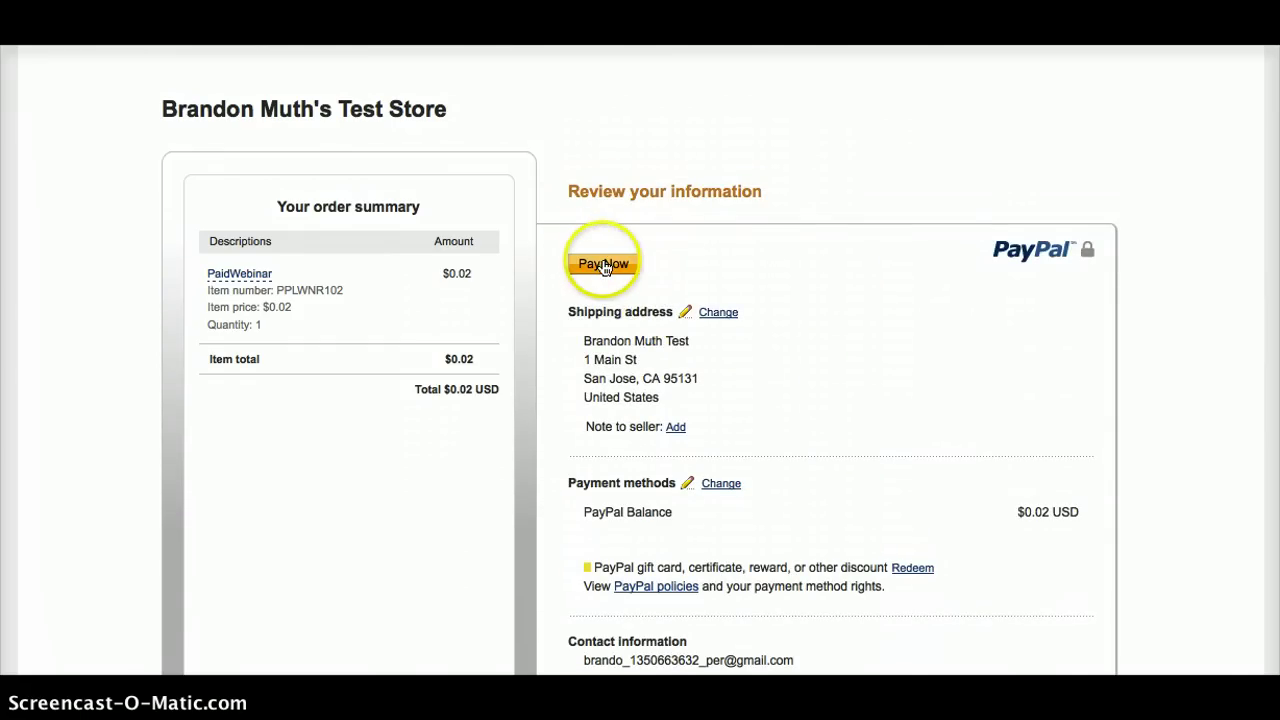
left_click(605, 265)
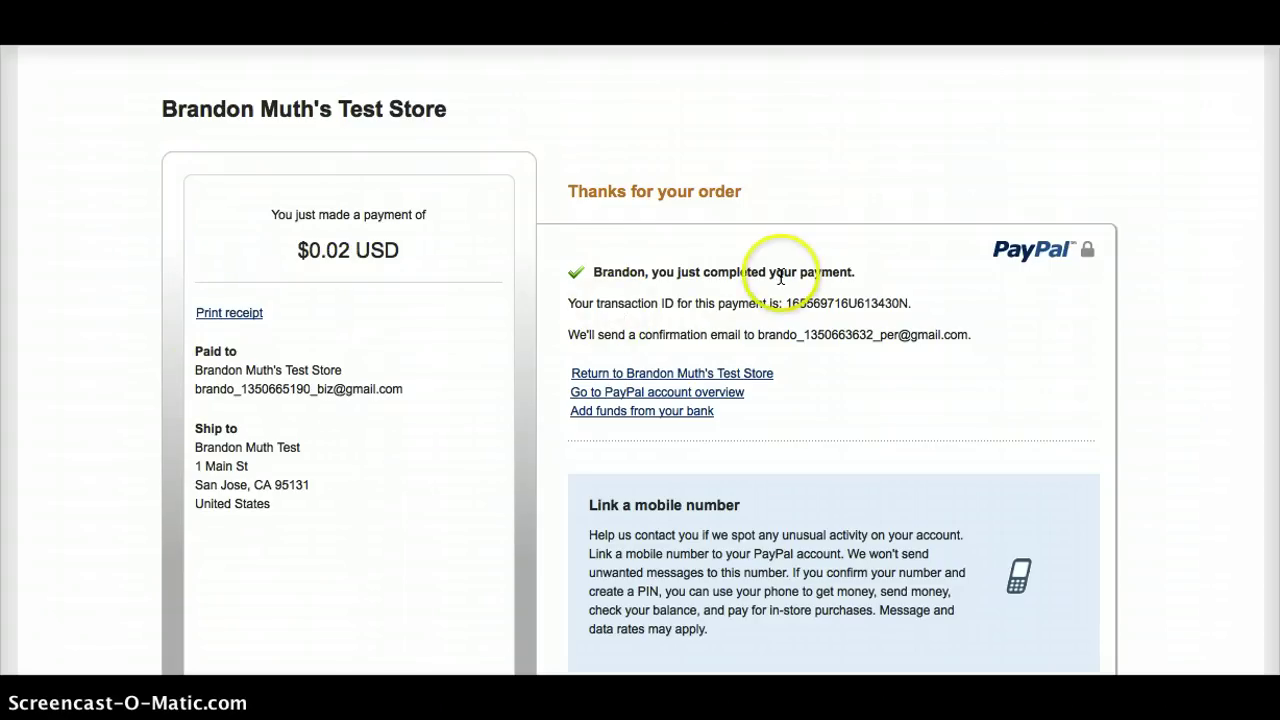
Return from PayPal to the site's Thank You page and highlight the registration success message
left_click(636, 375)
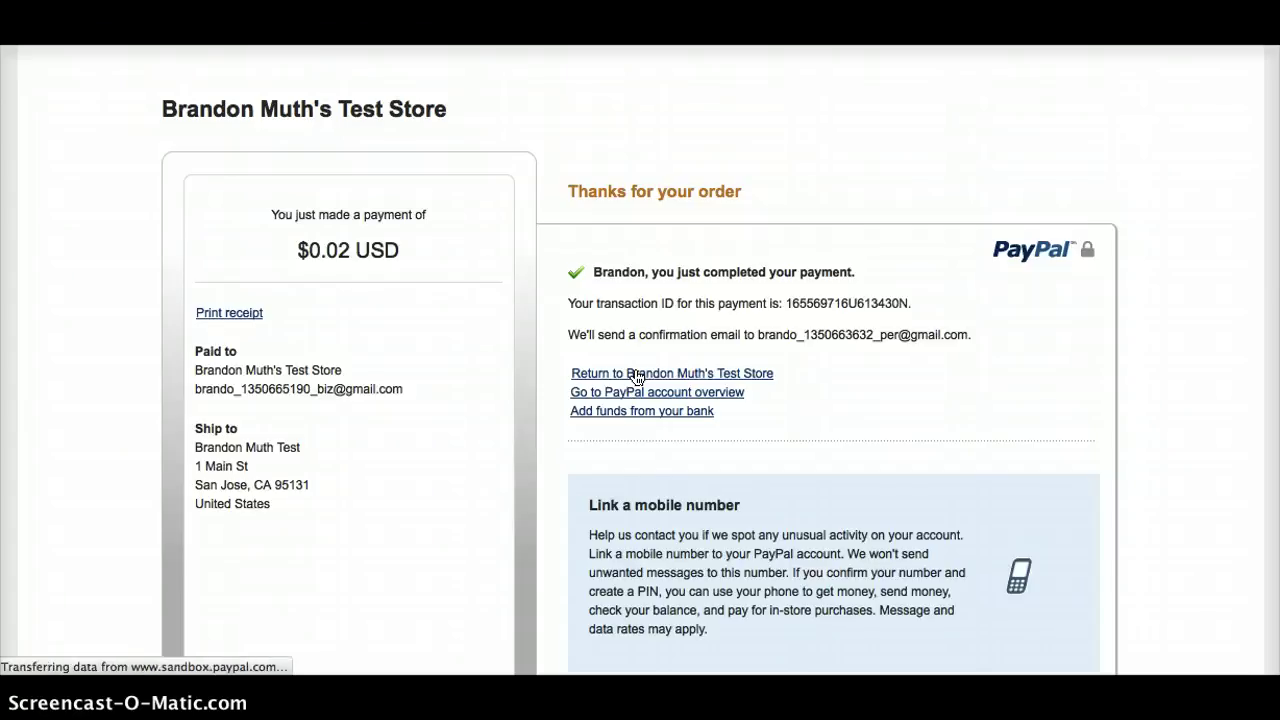
left_click(470, 288)
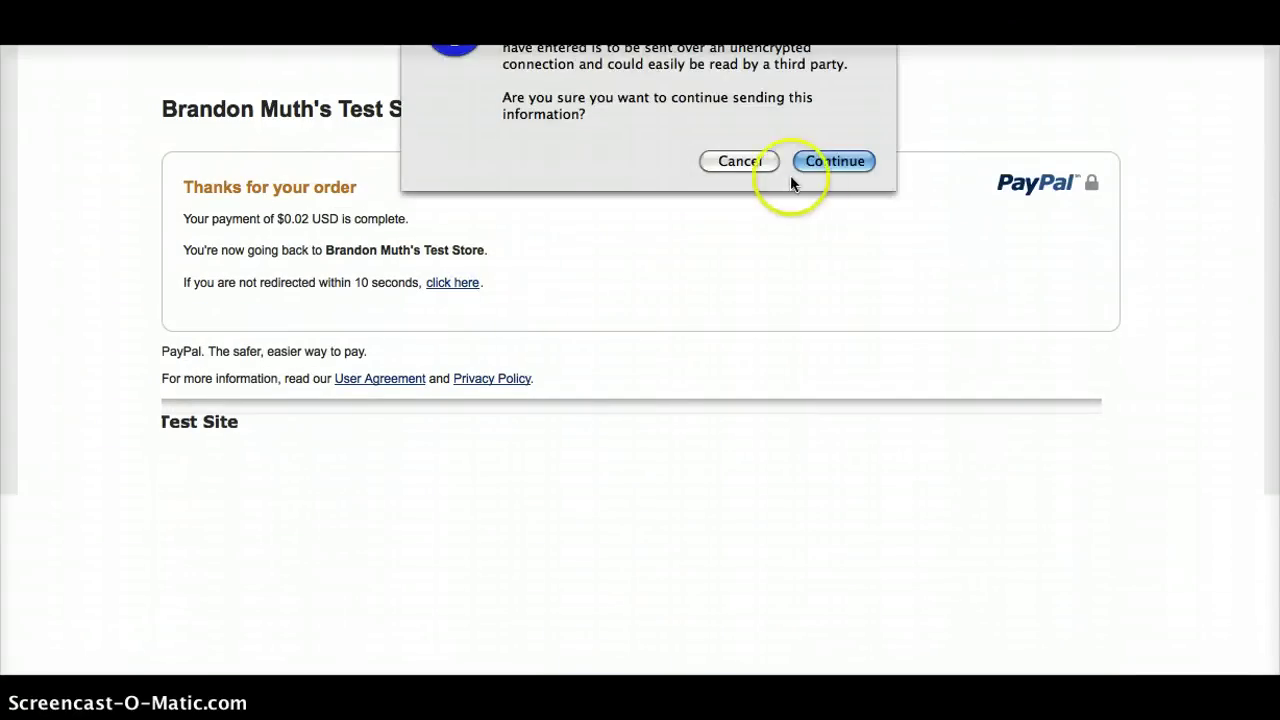
left_click(836, 161)
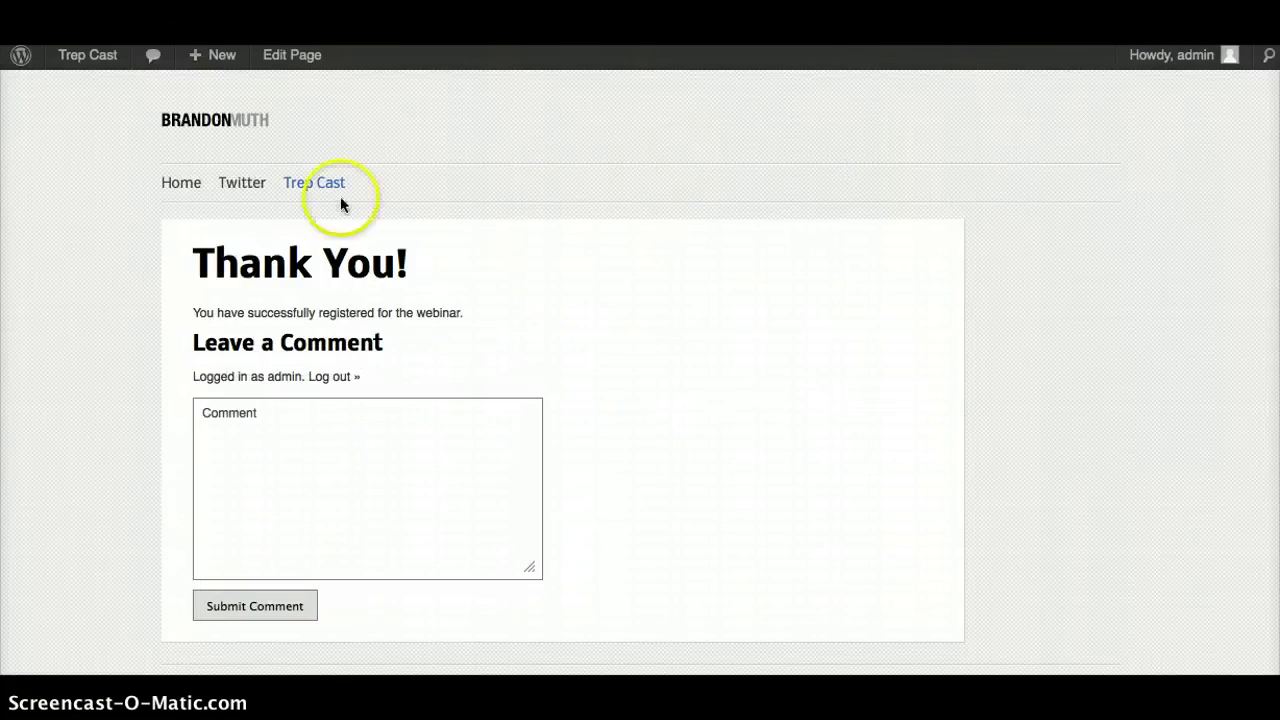
left_click(470, 316)
left_click_drag(470, 313, 188, 309)
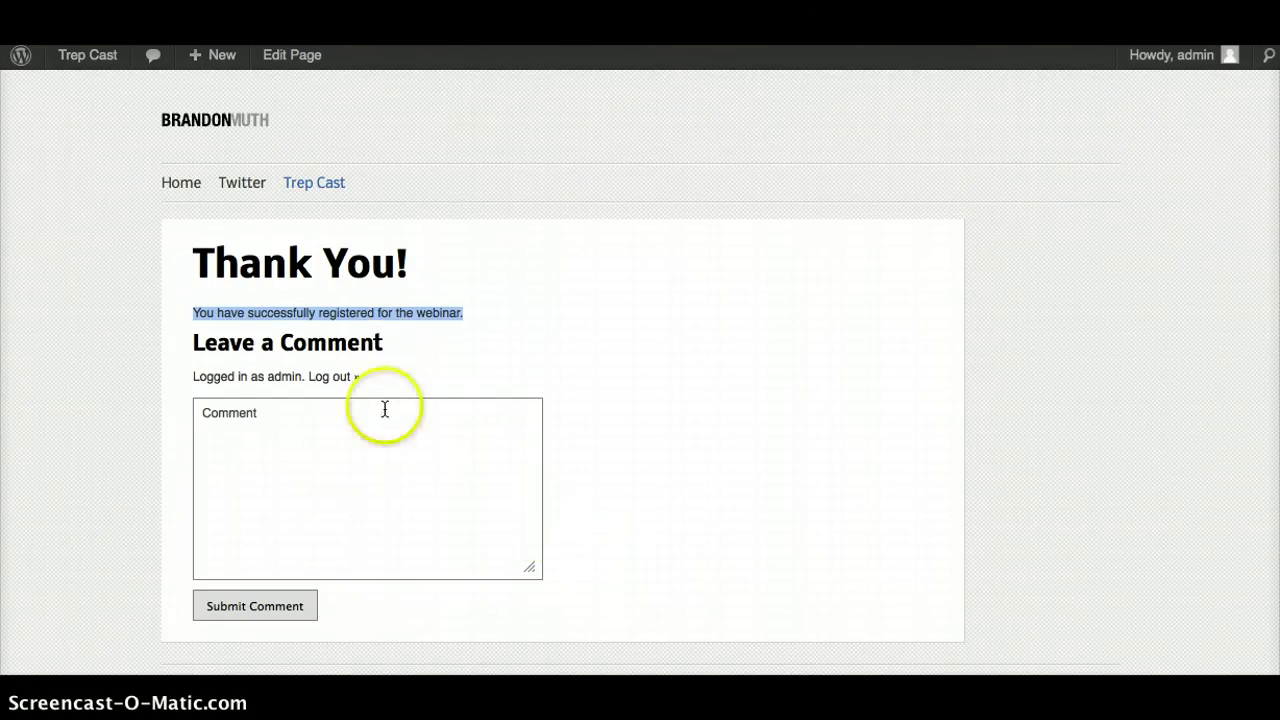
left_click(447, 311)
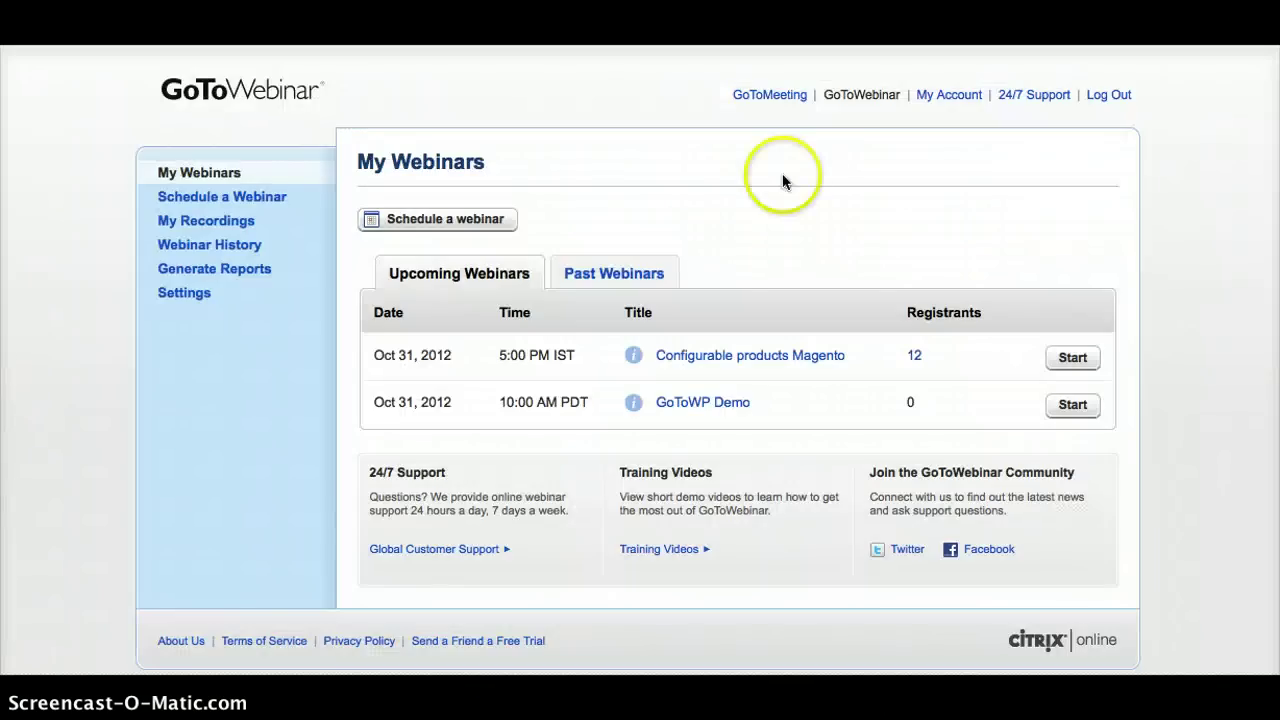
Refresh My Webinars, open GoToWP Demo, and view its registrant list showing one registrant
left_click(862, 92)
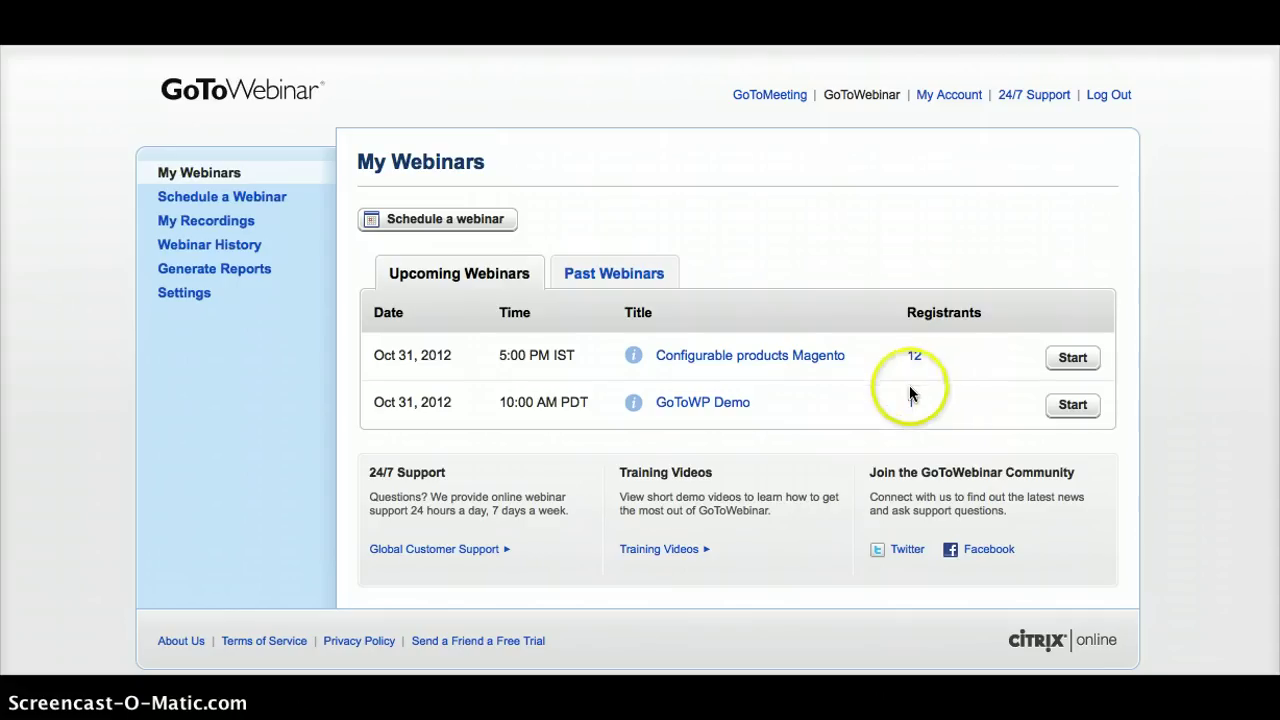
left_click(700, 402)
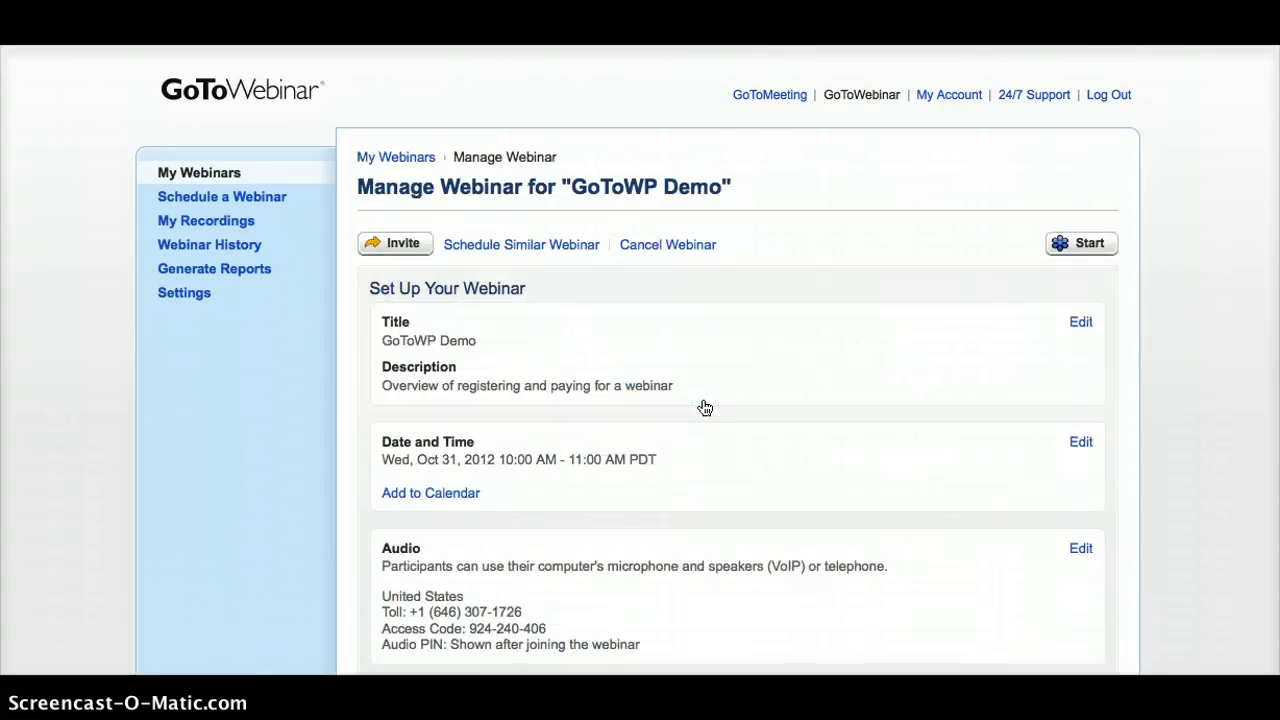
scroll(730, 390, "down", 10)
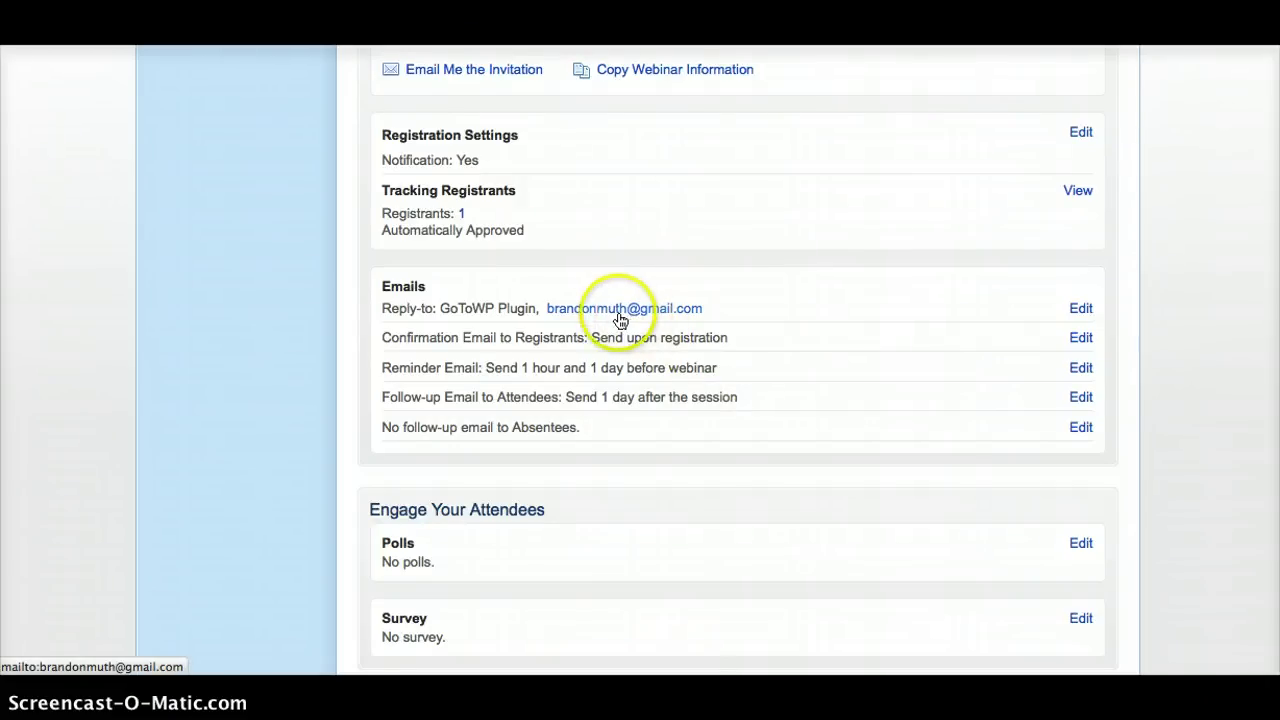
left_click(461, 213)
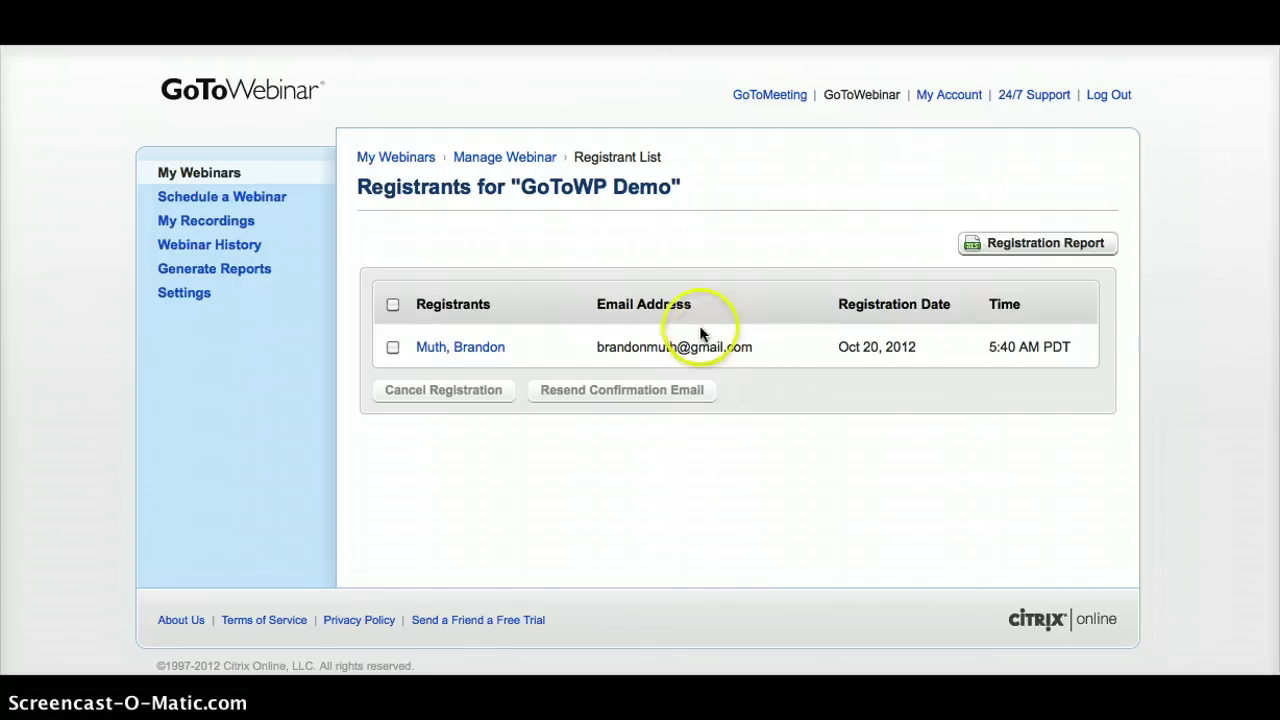